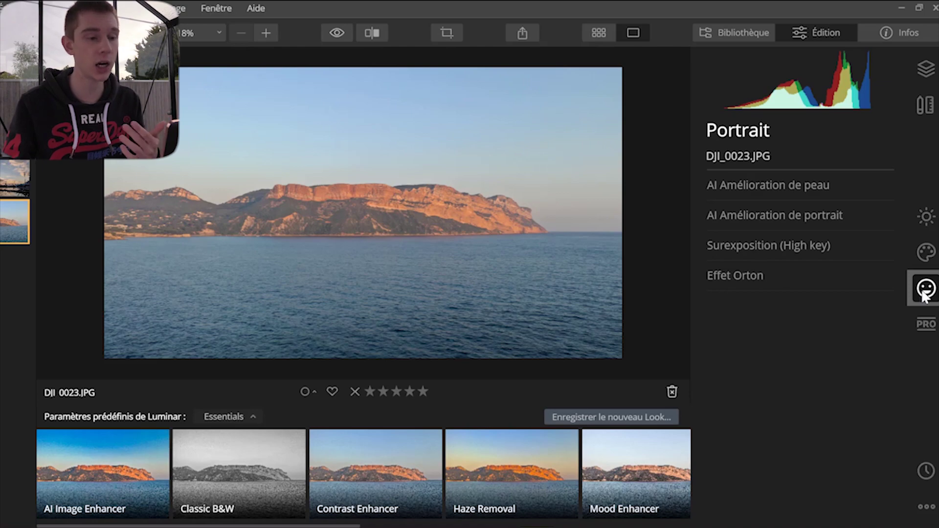
Apply the AI Image Enhancer preset to the coastal cliff photo.
{"action": "left_click", "coordinate": [922, 336]}
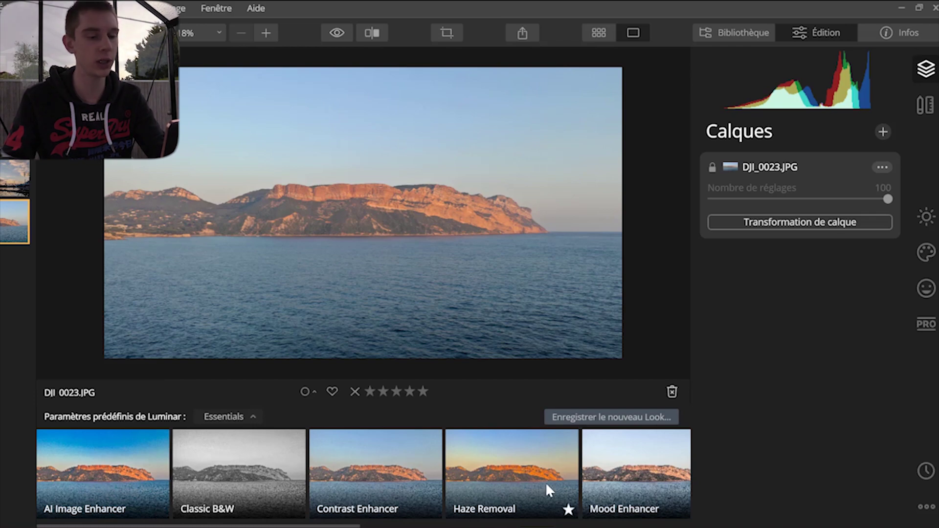
{"action": "left_click", "coordinate": [117, 471]}
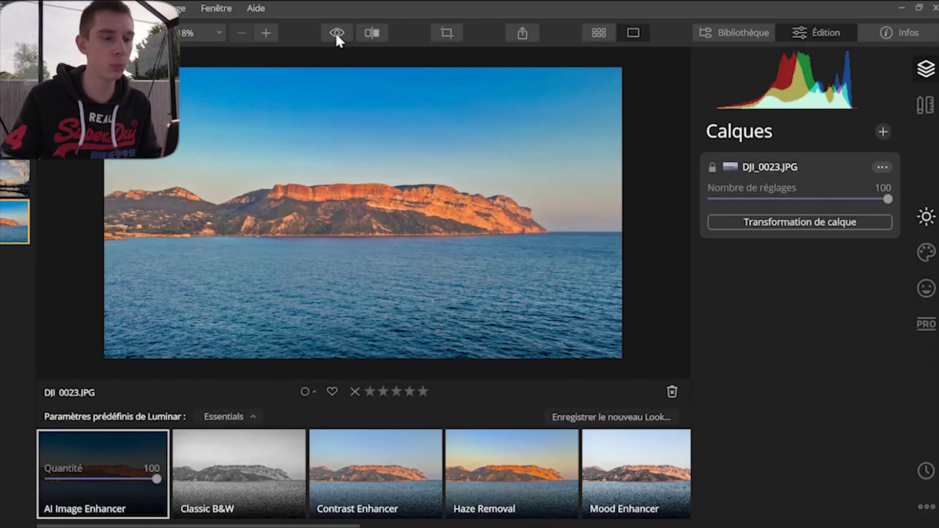
Compare the enhanced cliff photo with its original in a before/after split, and set the preset's amount to 50.
{"action": "left_click", "coordinate": [336, 34]}
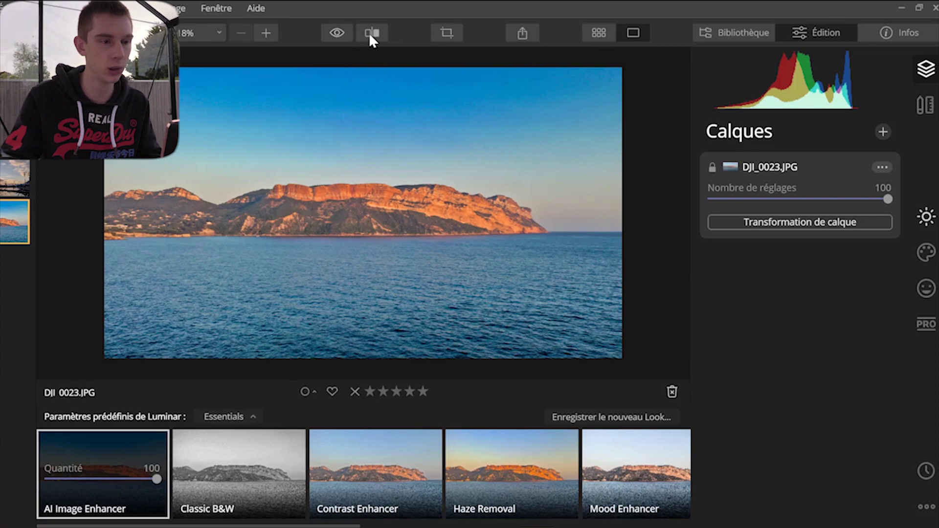
{"action": "left_click", "coordinate": [372, 35]}
{"action": "left_click_drag", "start_coordinate": [349, 234], "coordinate": [381, 260]}
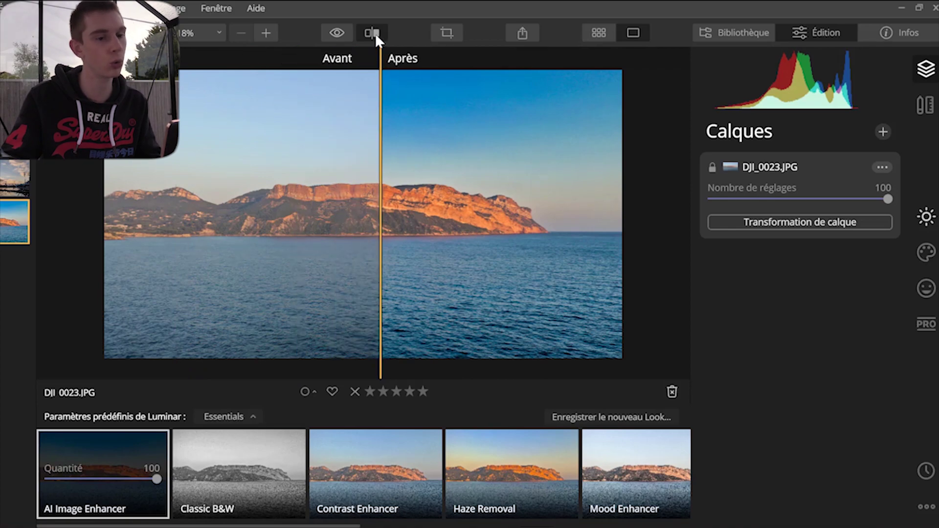
{"action": "left_click", "coordinate": [374, 33]}
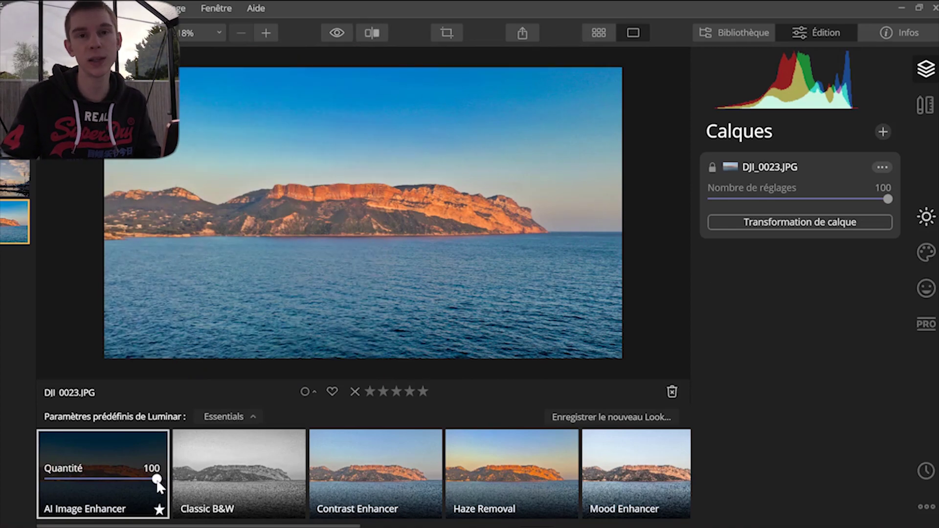
{"action": "left_click_drag", "start_coordinate": [157, 479], "coordinate": [103, 480]}
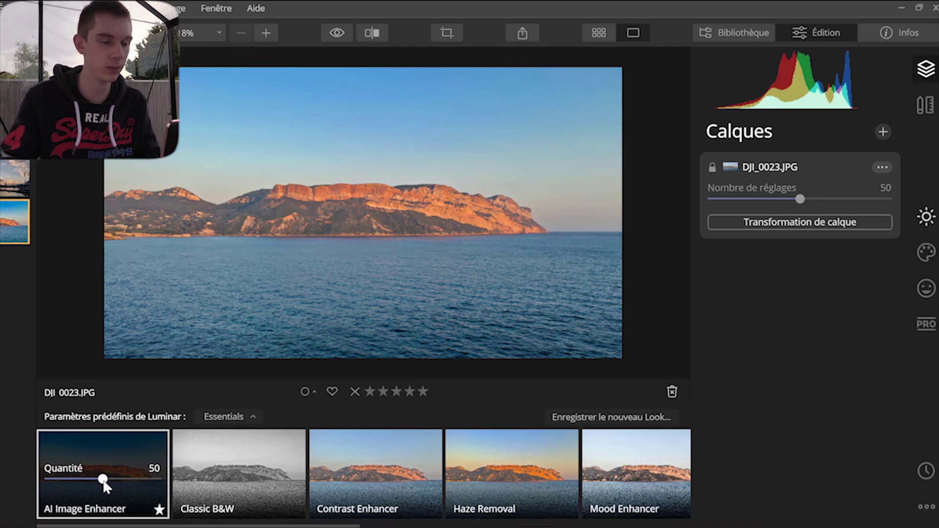
Try replacing the sky above the cliffs with Blue Sky 2 using AI sky replacement.
{"action": "left_click", "coordinate": [924, 254]}
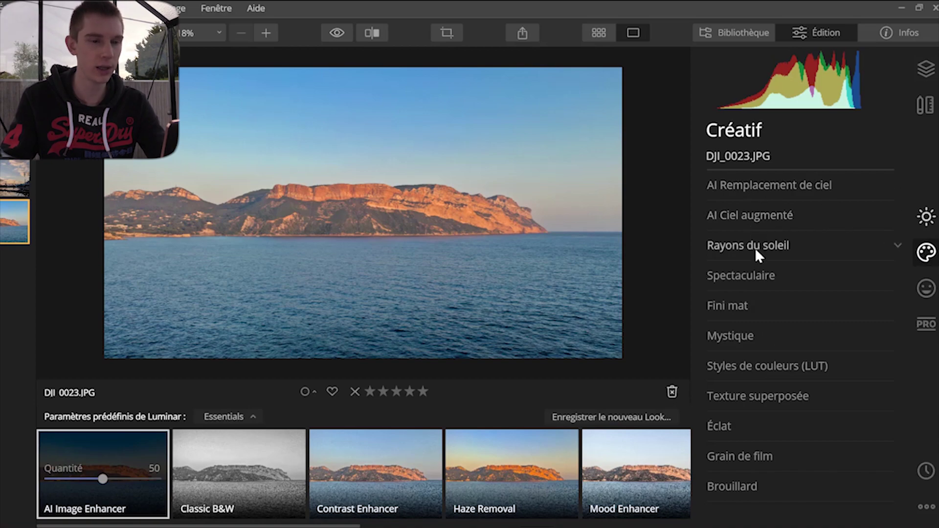
{"action": "left_click", "coordinate": [760, 183]}
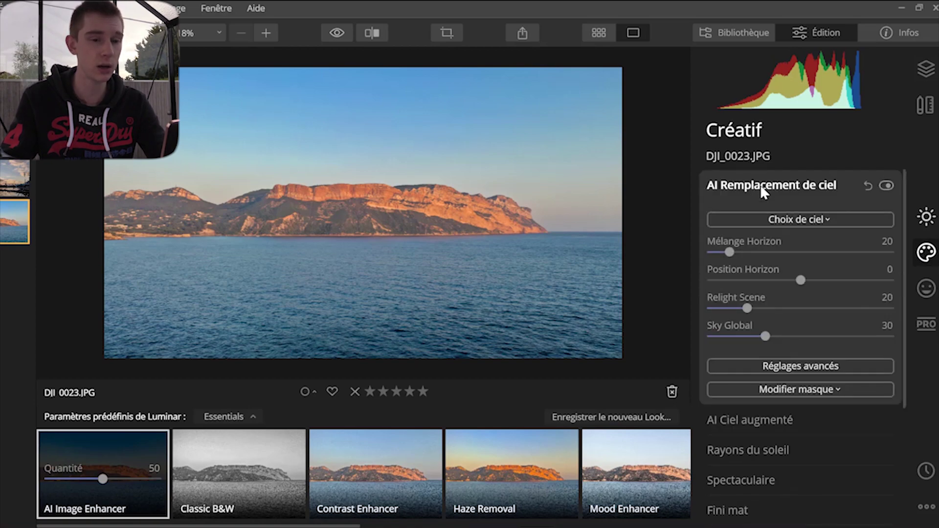
{"action": "left_click", "coordinate": [788, 219]}
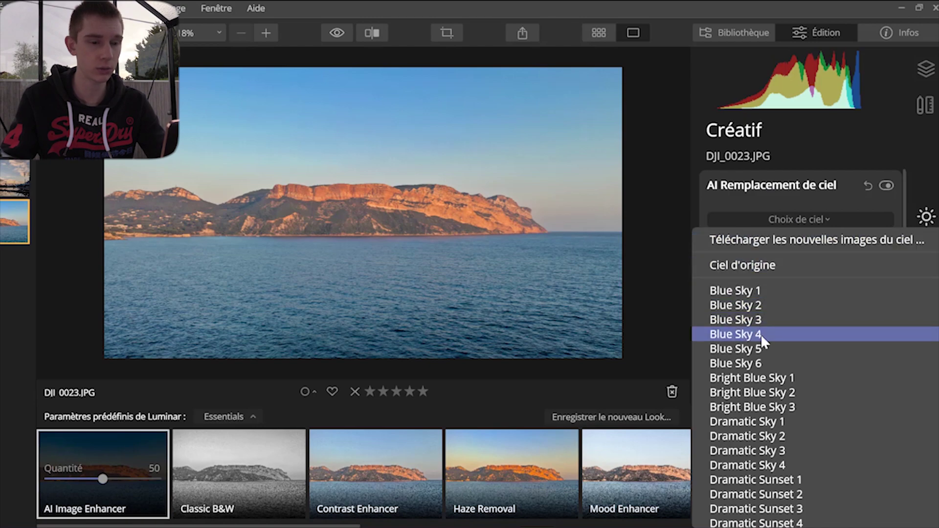
{"action": "left_click", "coordinate": [737, 305]}
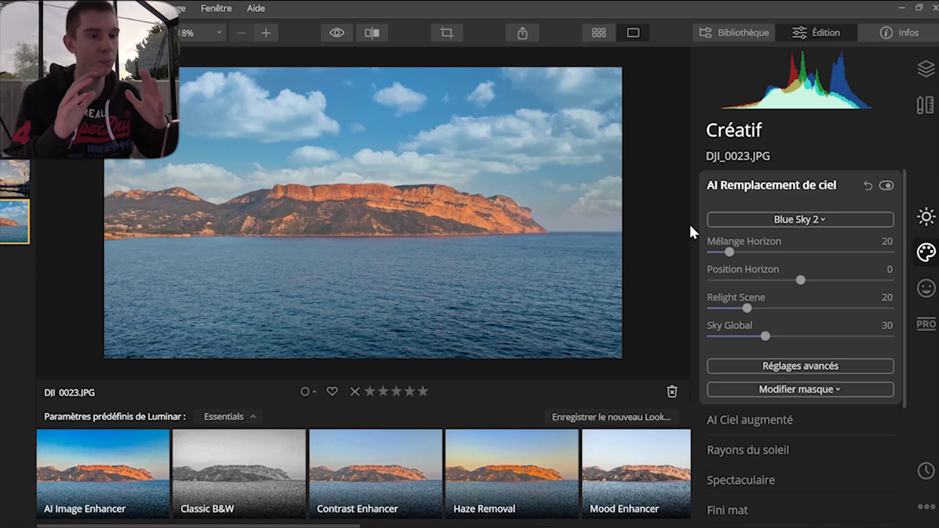
Try Blue Sky 6 as the replacement sky with Sky Global at 100.
{"action": "left_click", "coordinate": [792, 219]}
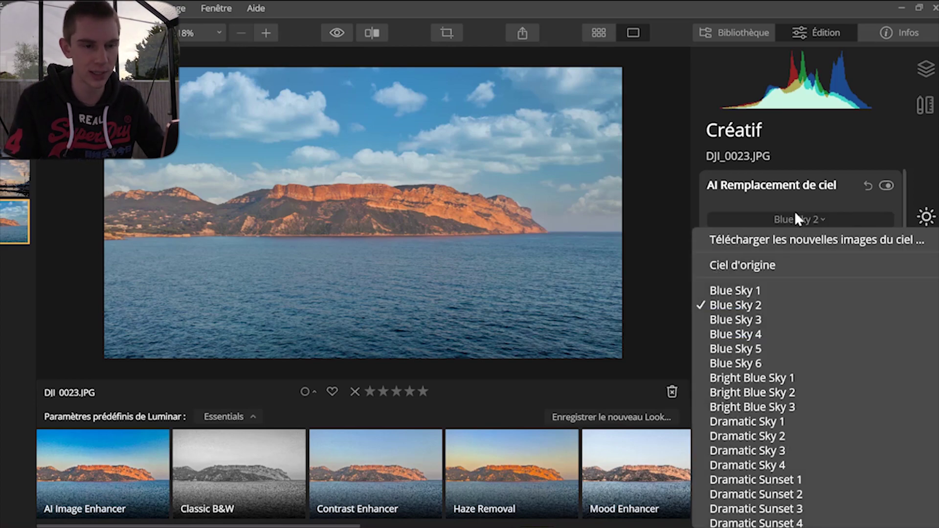
{"action": "left_click", "coordinate": [751, 363]}
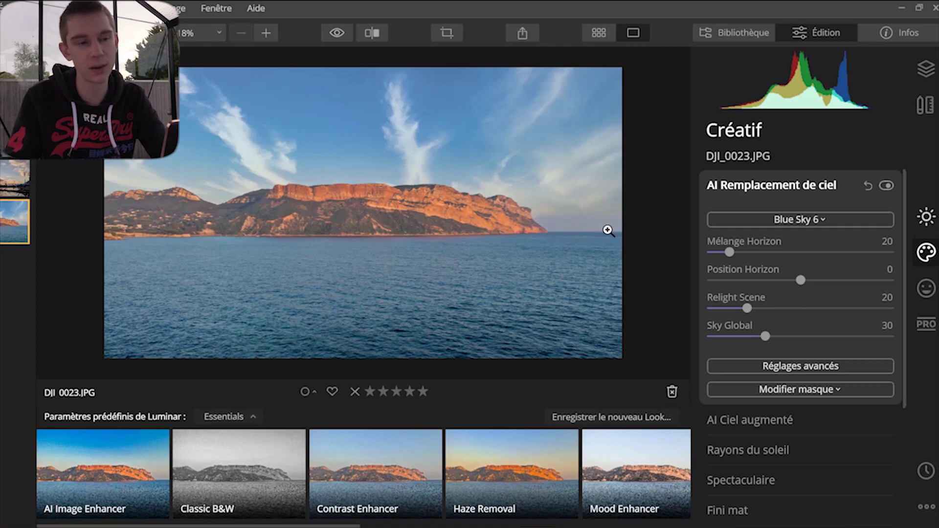
{"action": "left_click_drag", "start_coordinate": [764, 336], "coordinate": [795, 341]}
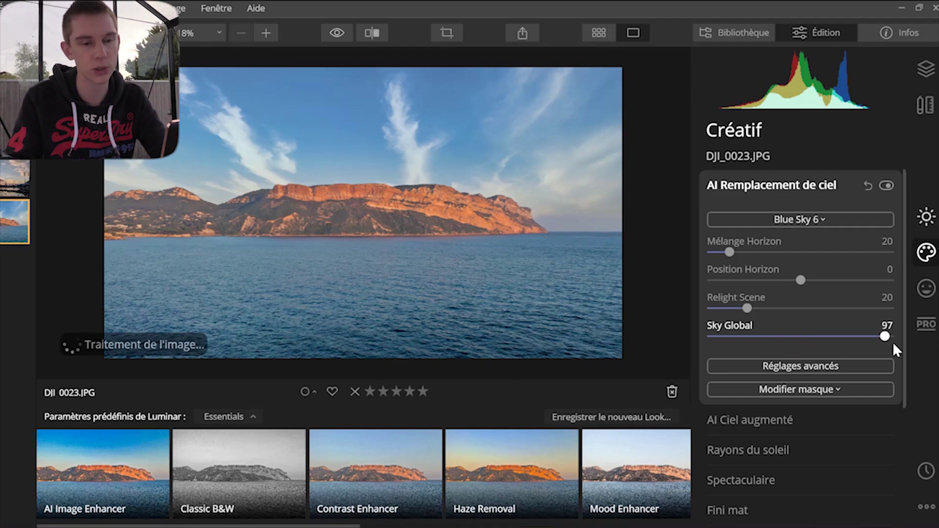
{"action": "left_click_drag", "start_coordinate": [904, 341], "coordinate": [905, 341]}
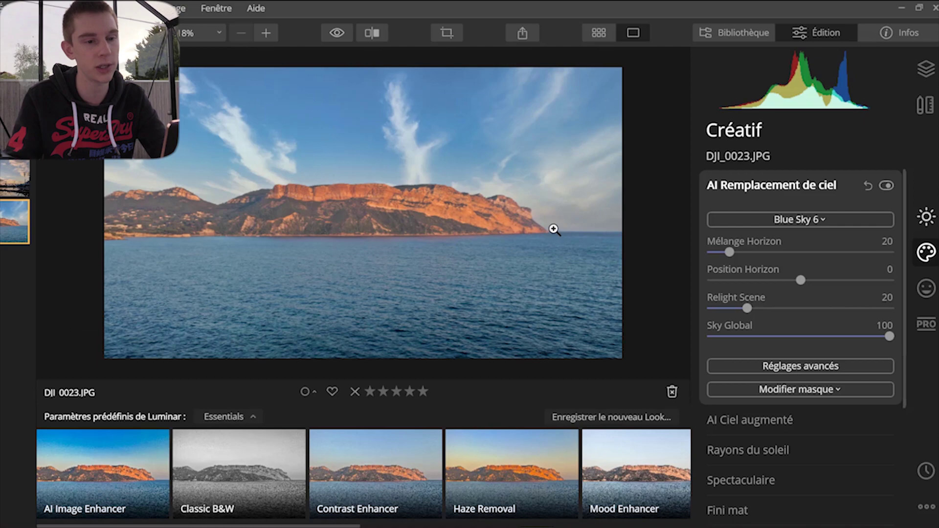
{"action": "left_click", "coordinate": [587, 226]}
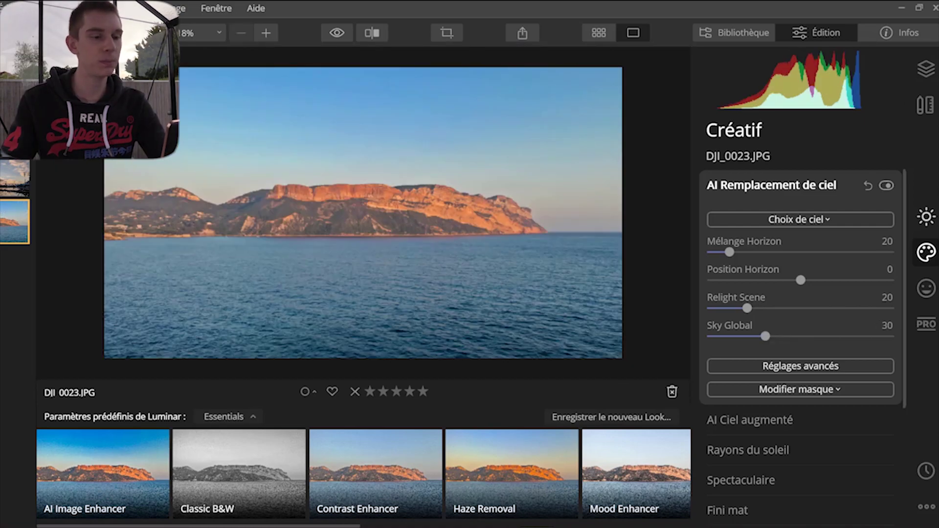
Switch to the harbour sunset photo and erase the long pontoon that crosses the water.
{"action": "key", "text": "Left"}
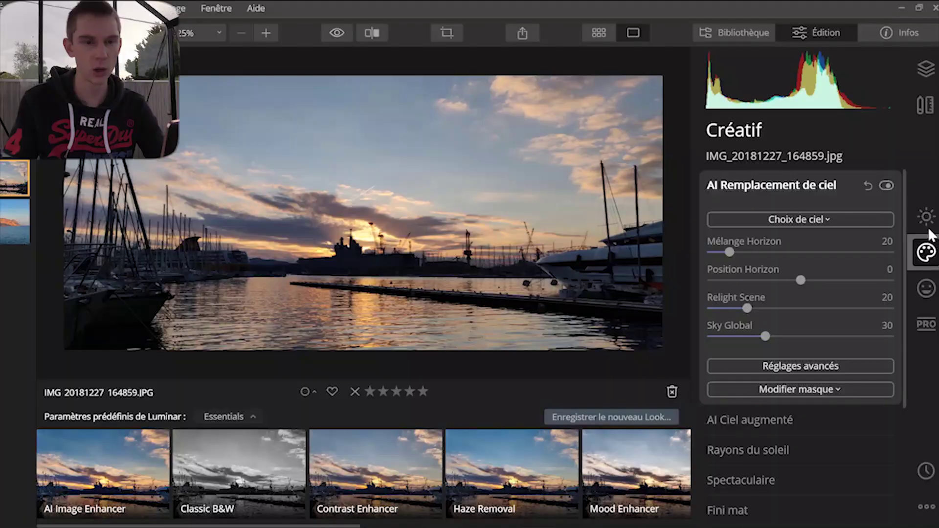
{"action": "left_click", "coordinate": [925, 106]}
{"action": "left_click", "coordinate": [811, 211]}
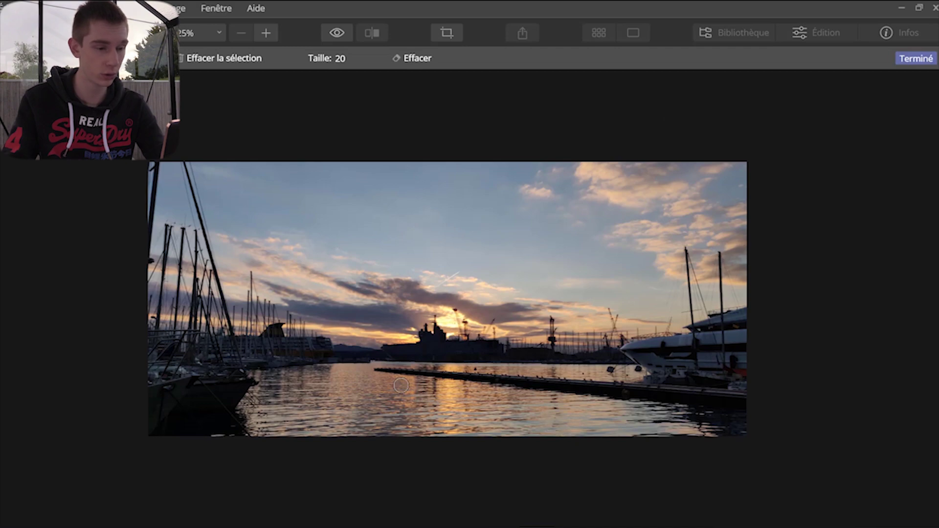
{"action": "left_click_drag", "start_coordinate": [373, 371], "coordinate": [748, 400]}
{"action": "left_click", "coordinate": [911, 59]}
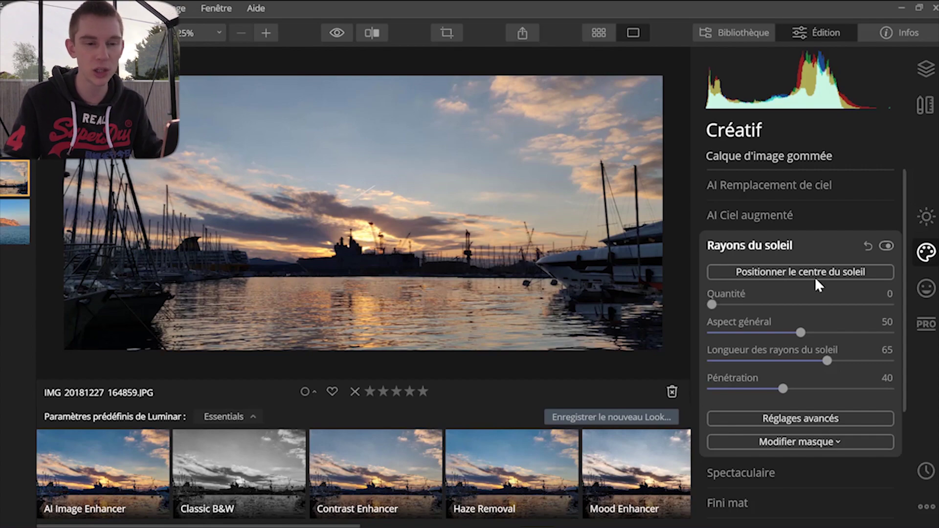
Centre the sun rays effect on the setting sun above the ship, with an amount of 6 and penetration of 25.
{"action": "left_click", "coordinate": [815, 274]}
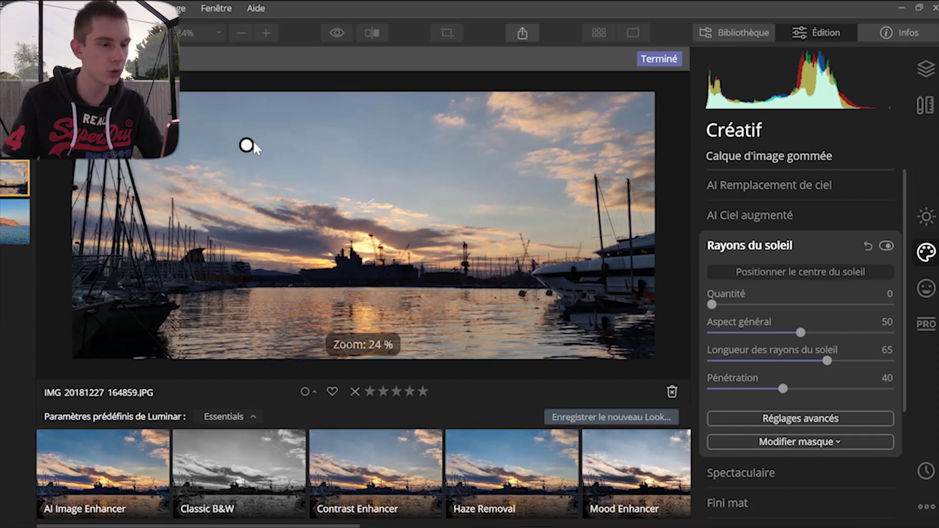
{"action": "left_click_drag", "start_coordinate": [247, 145], "coordinate": [364, 245]}
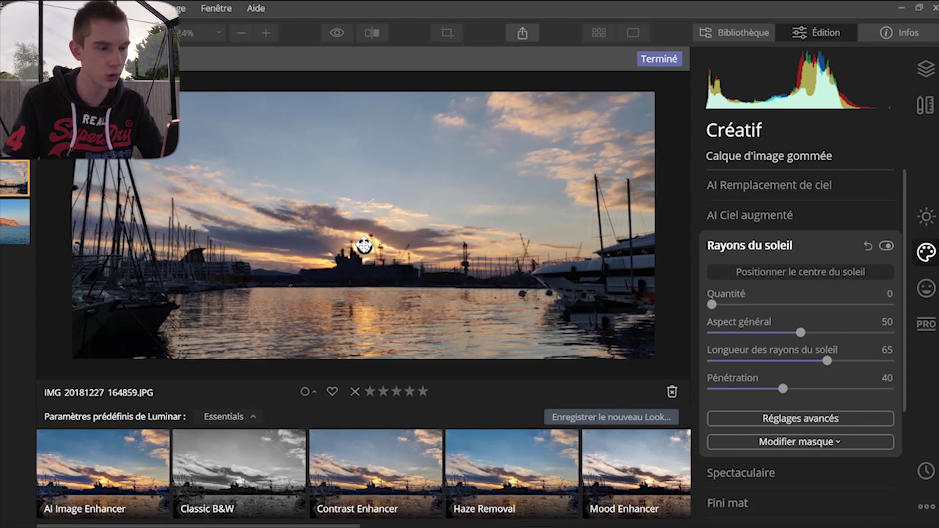
{"action": "left_click", "coordinate": [723, 304]}
{"action": "left_click_drag", "start_coordinate": [722, 303], "coordinate": [723, 307]}
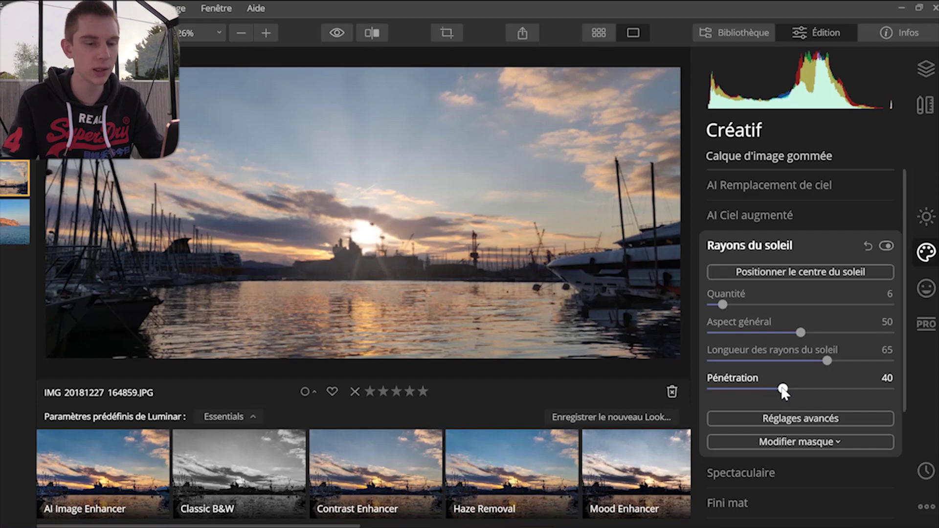
{"action": "left_click_drag", "start_coordinate": [783, 391], "coordinate": [753, 391]}
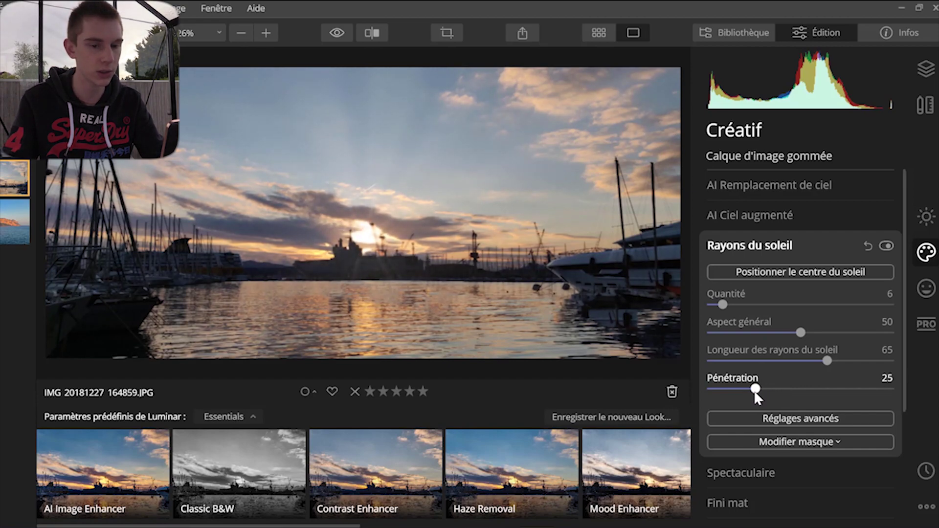
Compare the harbour photo before and after the edits in the split view, and switch to the clock tower photo.
{"action": "left_click", "coordinate": [749, 245]}
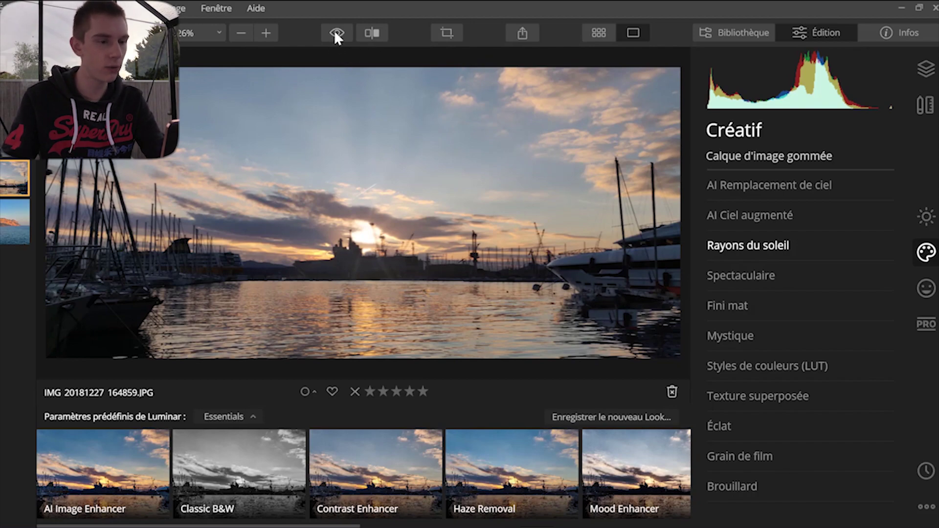
{"action": "left_click", "coordinate": [372, 32]}
{"action": "left_click_drag", "start_coordinate": [384, 225], "coordinate": [428, 245]}
{"action": "key", "text": "Left"}
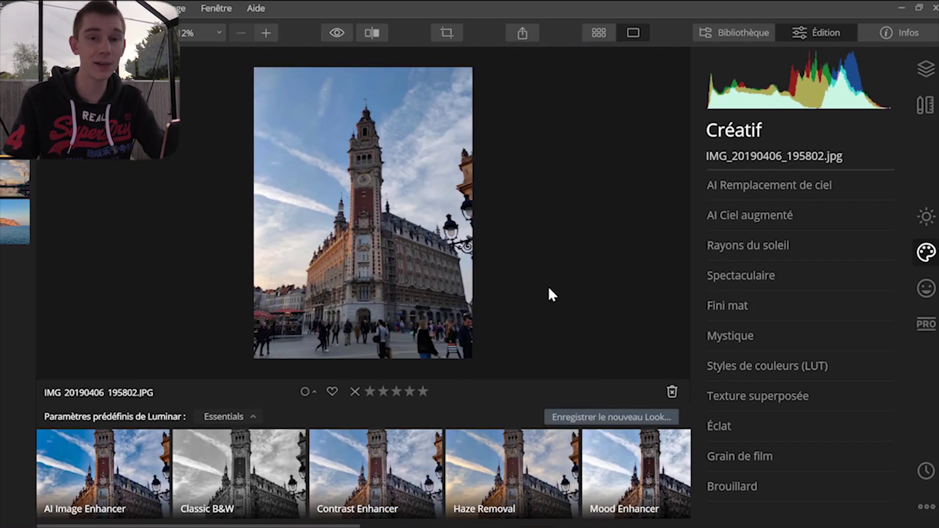